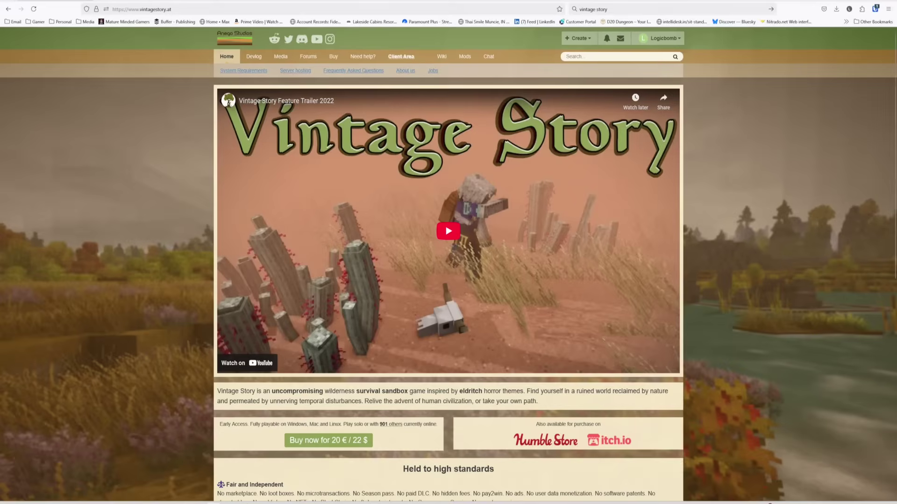
Run the downloaded Vintage Story installer and set its destination folder to D:\Vintagestory
click(836, 10)
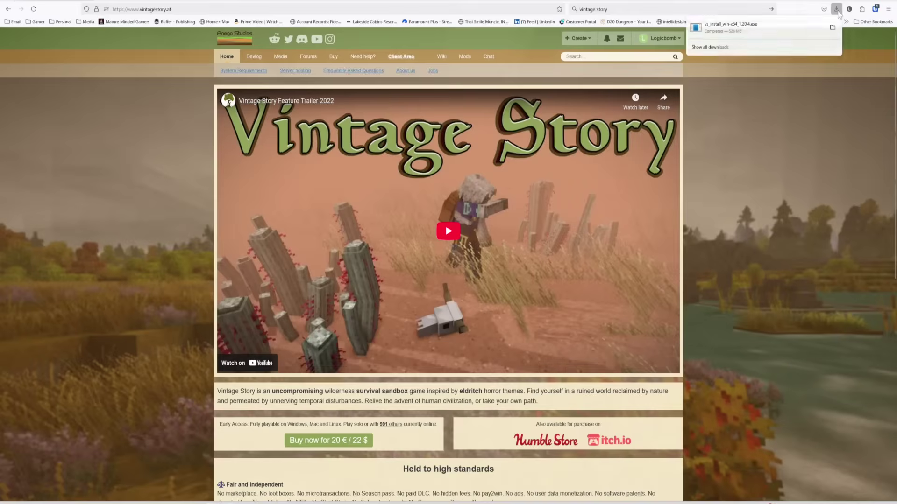
click(725, 33)
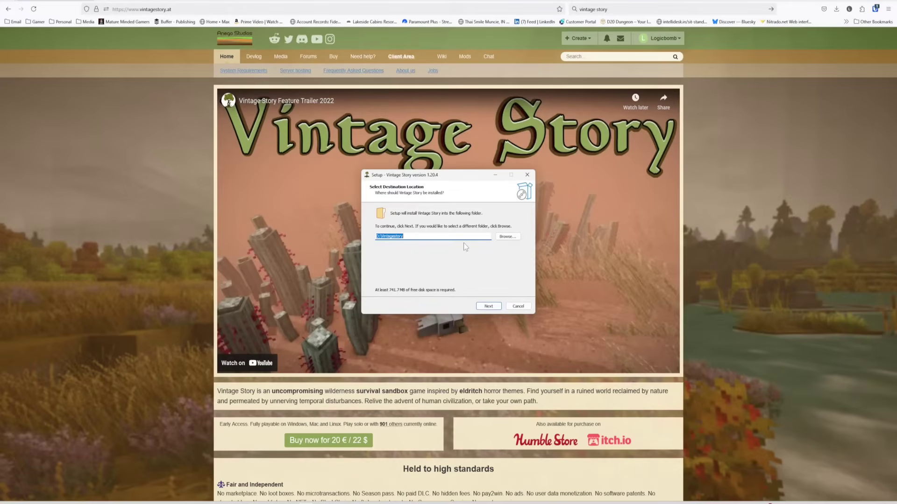
click(414, 237)
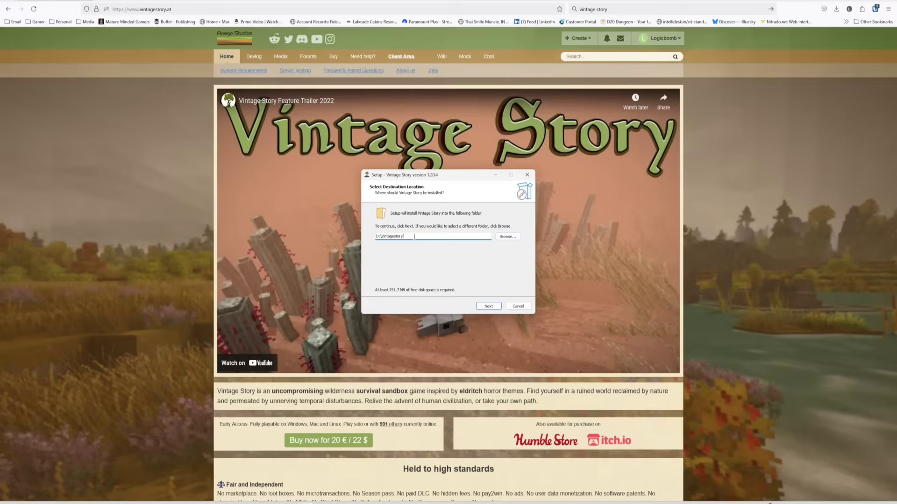
click(508, 237)
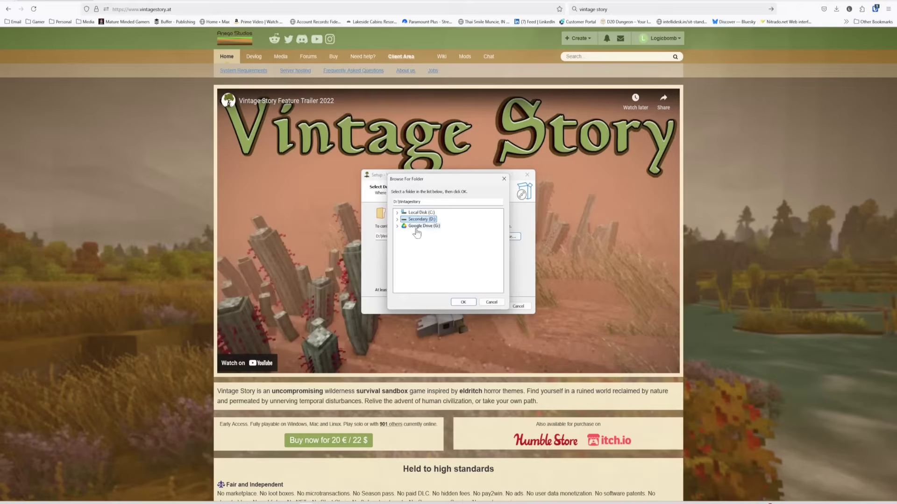
click(463, 302)
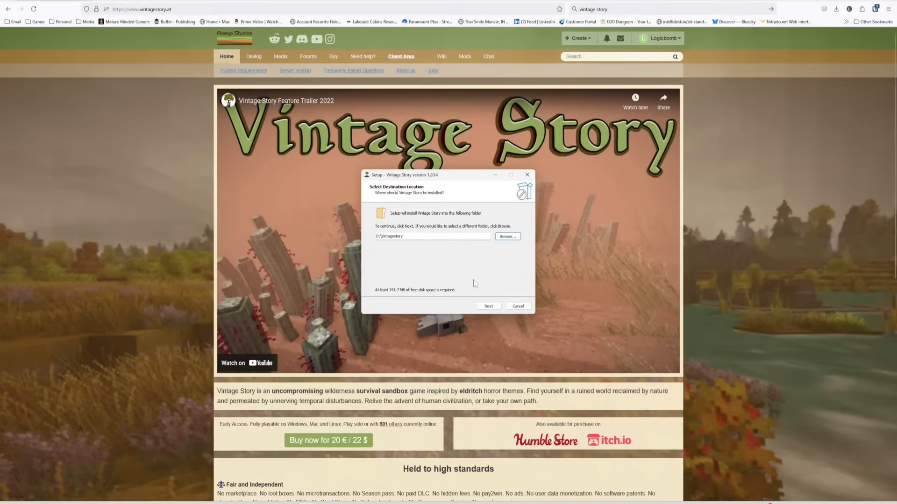
Leave the .NET 7.0.10 Desktop Runtime option unchecked and start installing Vintage Story
click(489, 308)
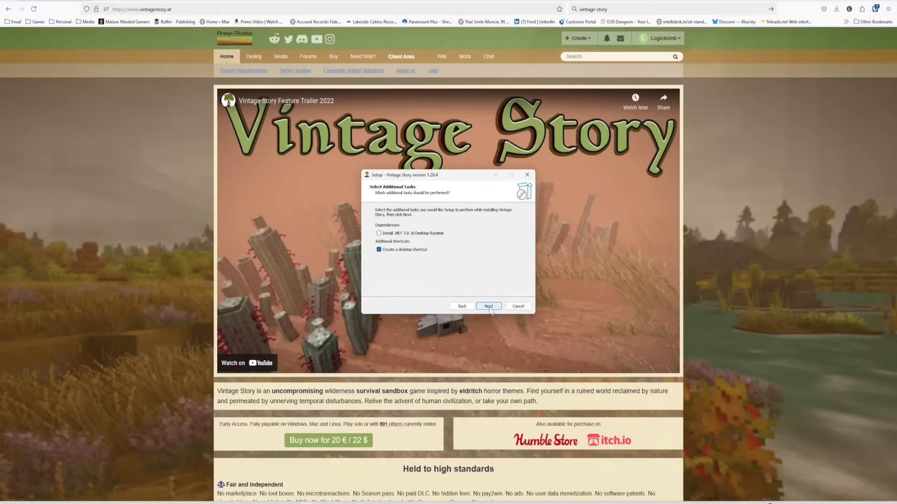
click(379, 234)
click(379, 236)
click(379, 233)
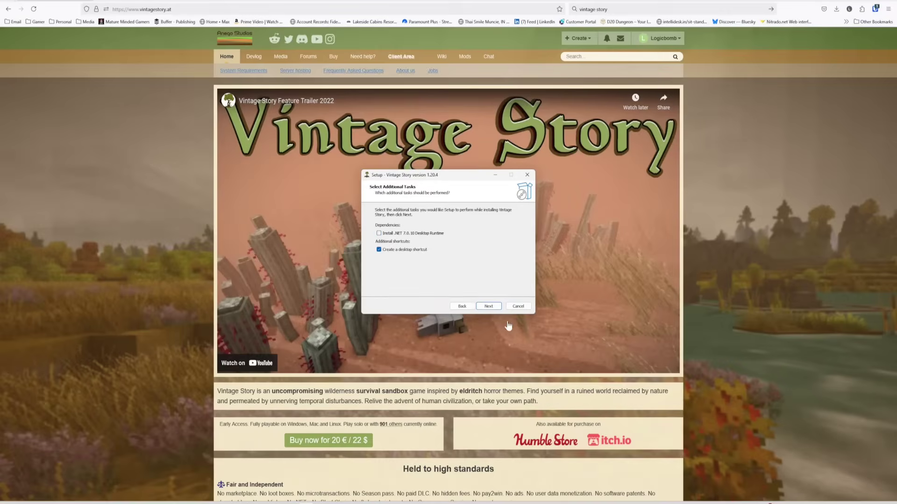
click(488, 307)
click(489, 306)
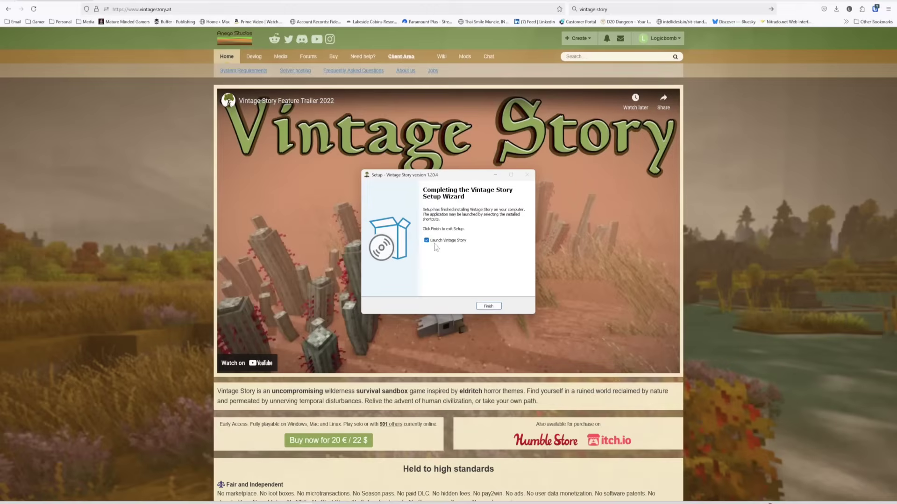
Finish setup, centre the Vintage Story desktop shortcut, and open its file location
click(488, 307)
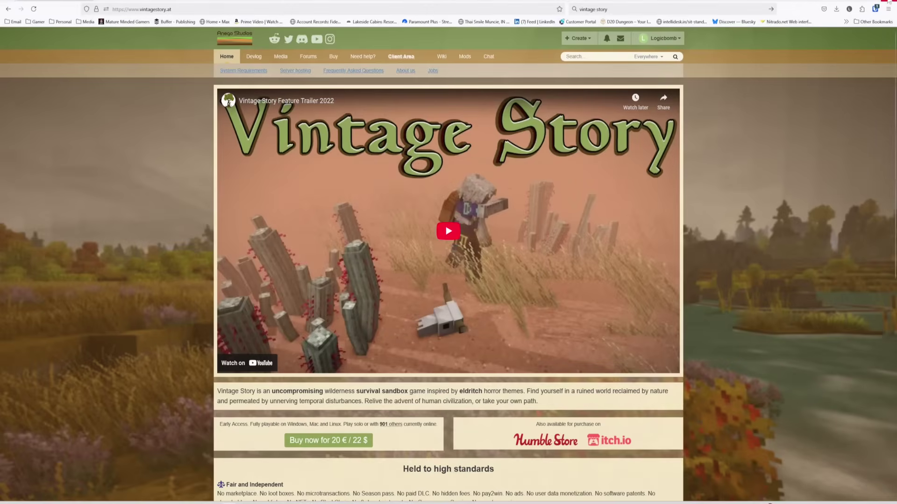
click(890, 2)
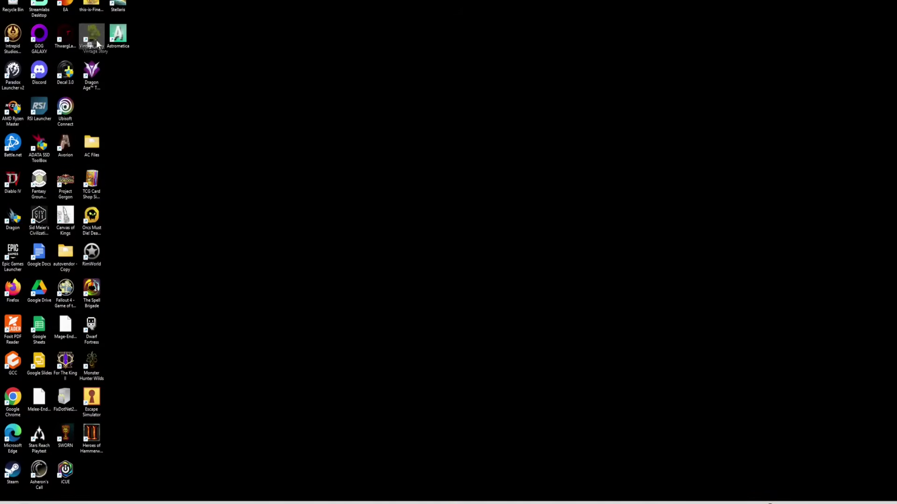
drag(370, 215, 382, 219)
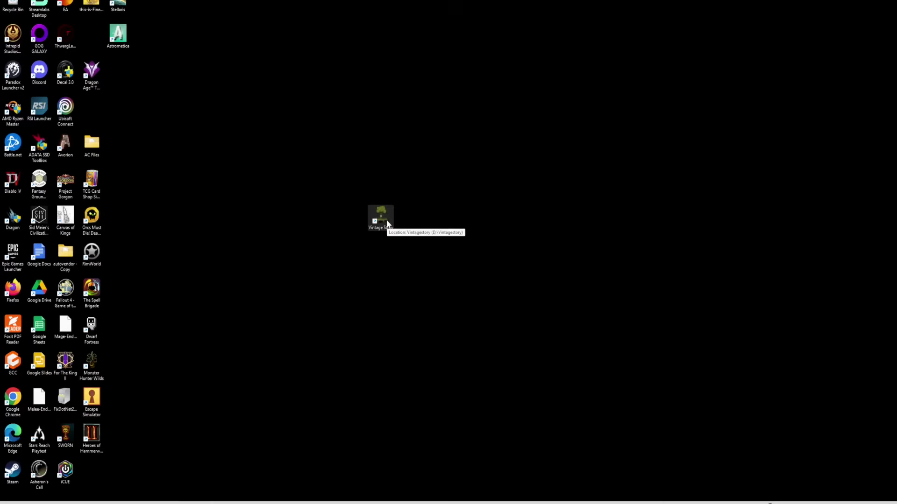
right_click(381, 221)
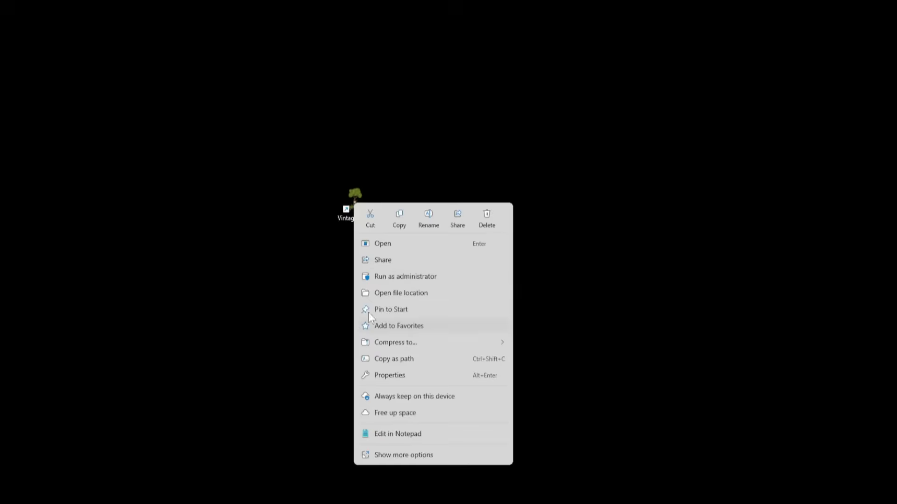
click(385, 293)
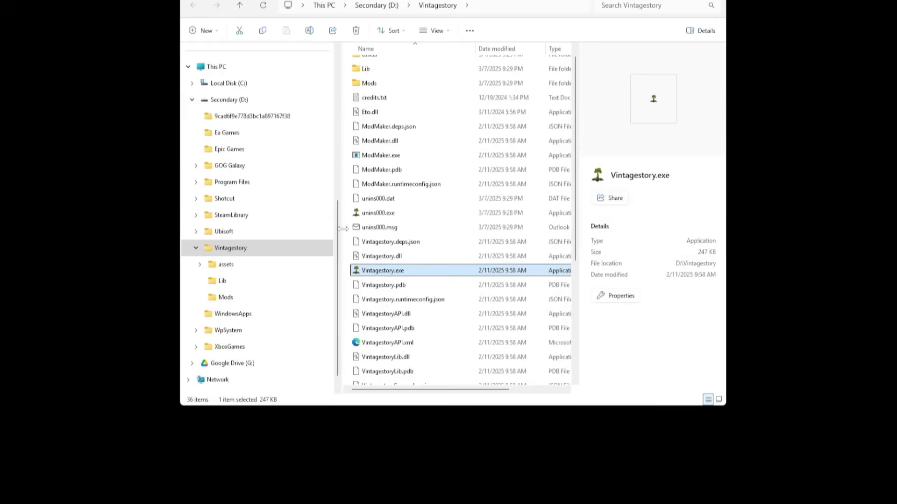
Launch VintagestoryServer.exe from the D:\Vintagestory folder
scroll(394, 308, down, 2)
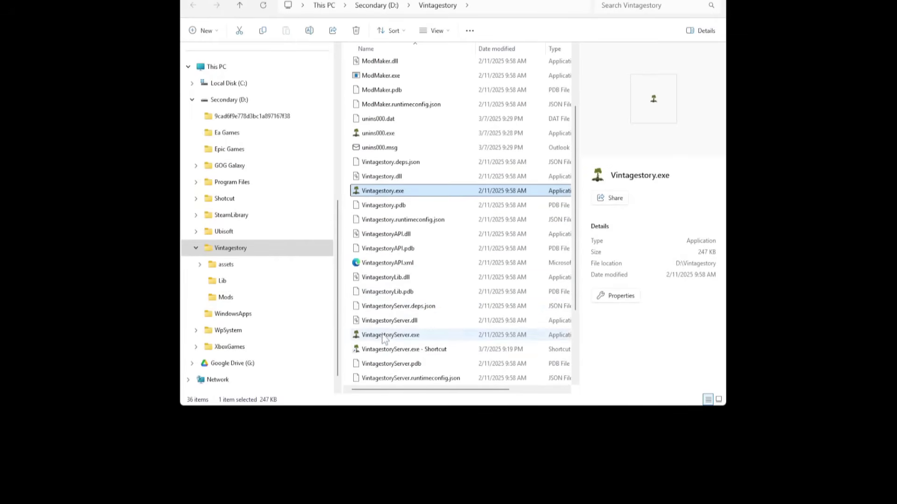
click(385, 337)
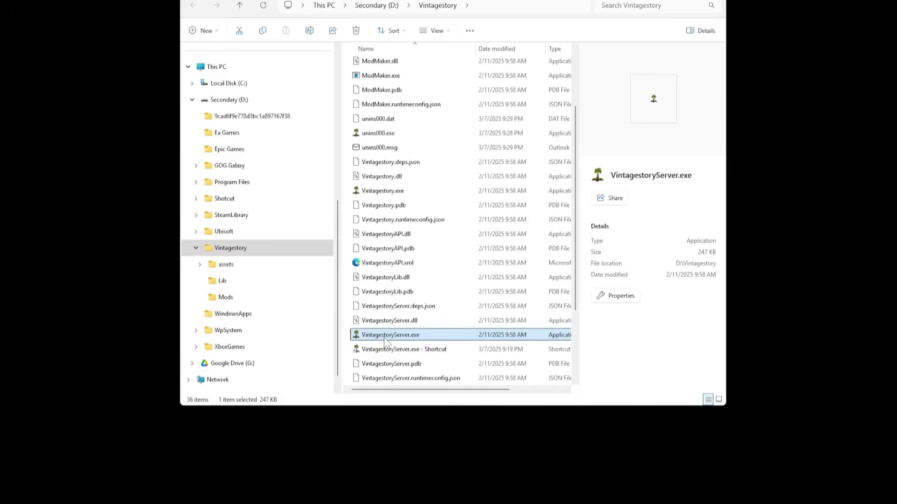
double_click(385, 336)
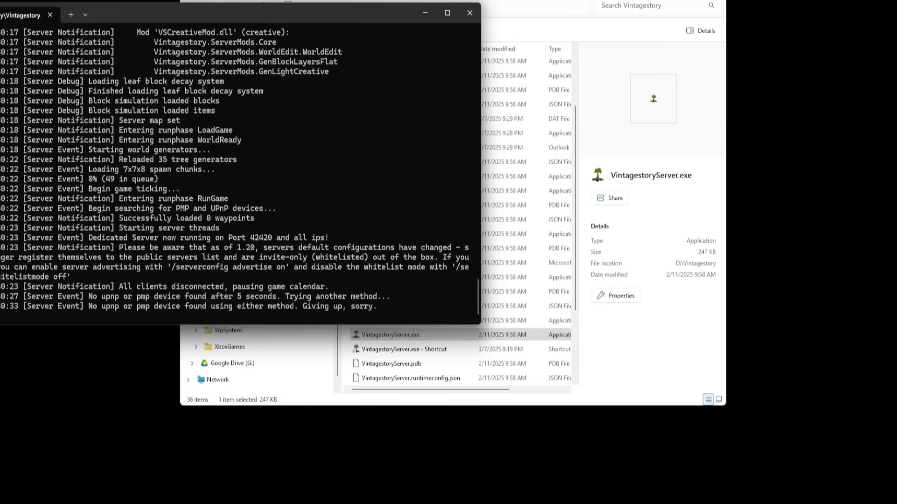
Shut down the running server with the /stop console command
text(/stop)
key(Return)
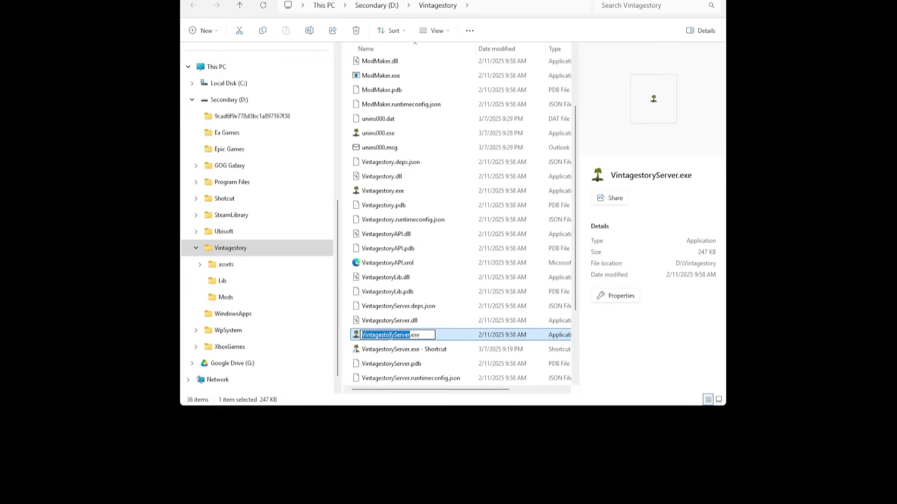
Drag the 'VintagestoryServer.exe - Shortcut' out of D:\Vintagestory onto the desktop
key(Escape)
click(433, 352)
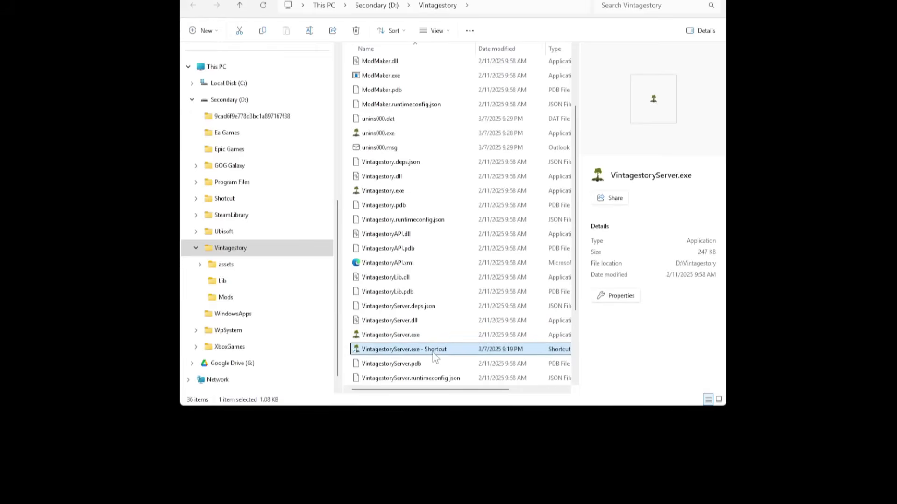
click(430, 336)
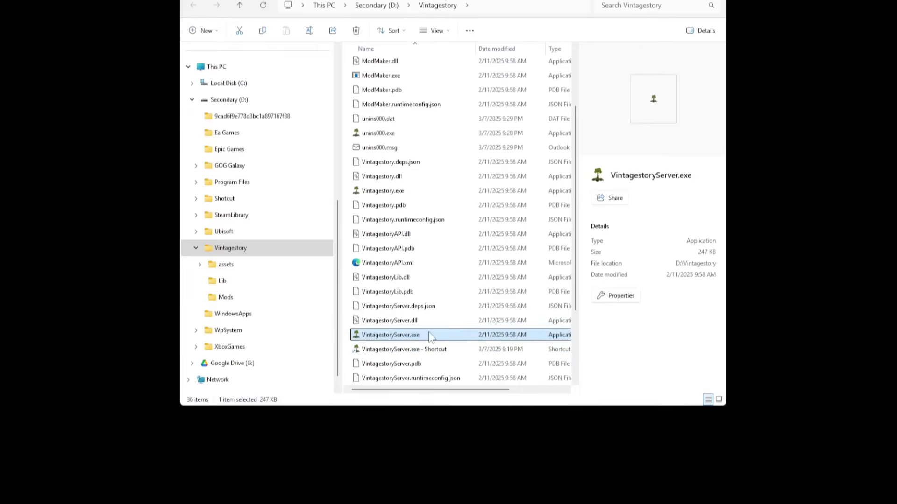
right_click(429, 335)
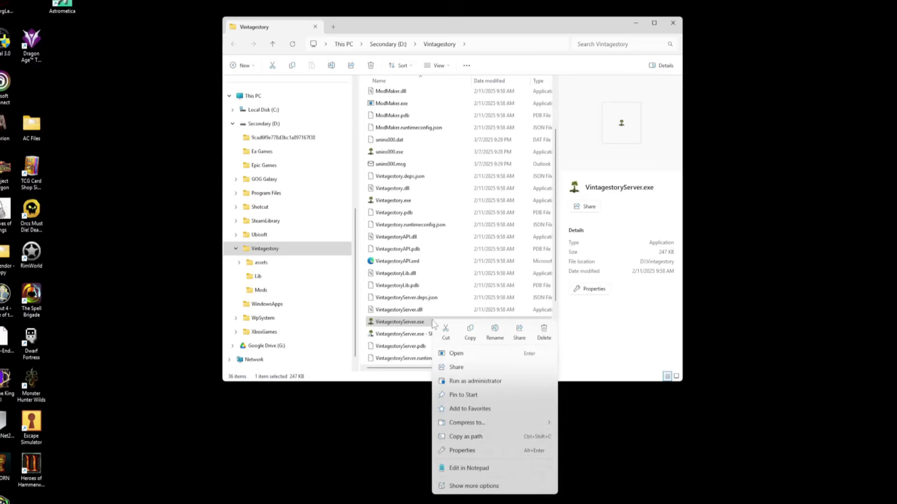
click(464, 487)
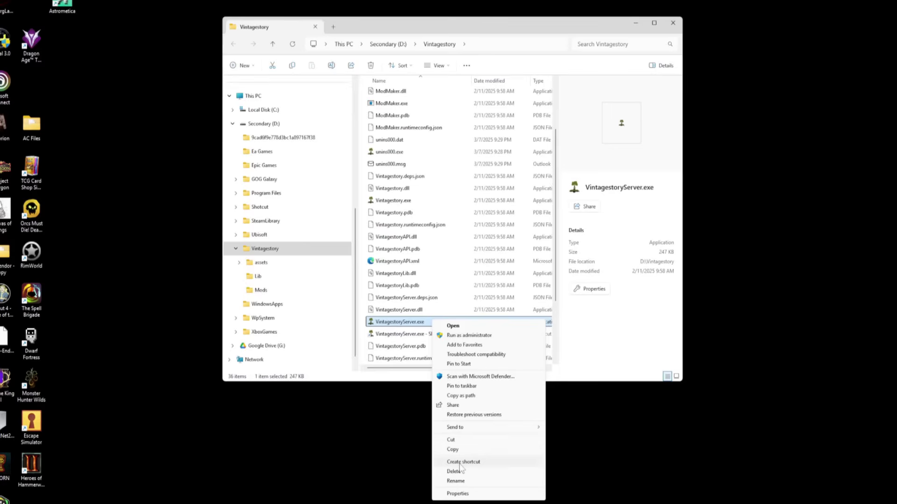
click(460, 463)
click(405, 336)
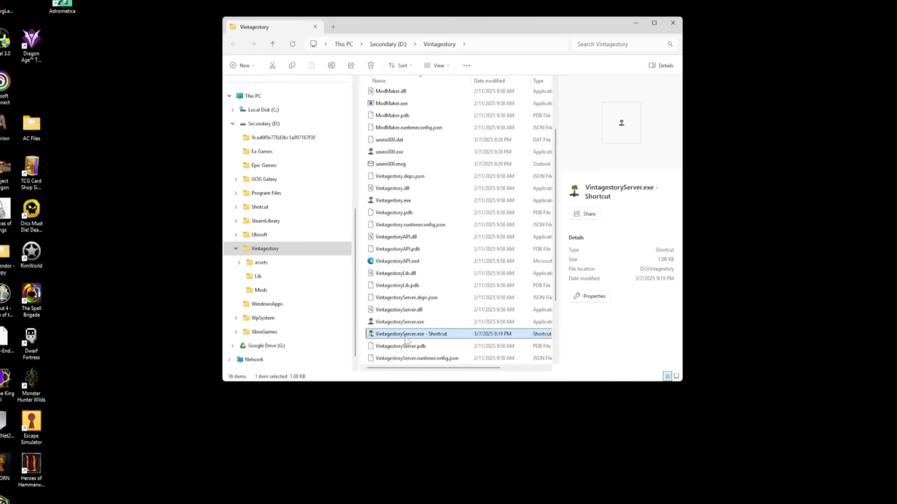
drag(406, 340, 181, 222)
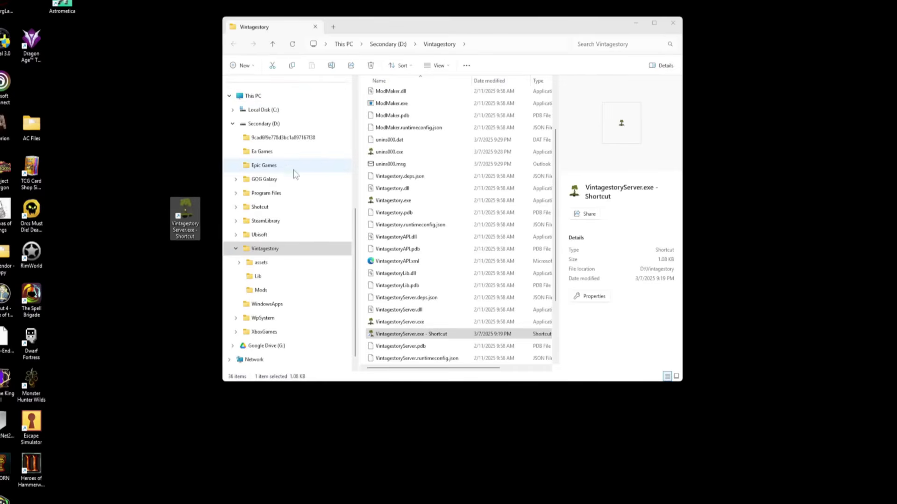
Navigate from Local Disk (C:) through Users into the user's home folder
click(258, 112)
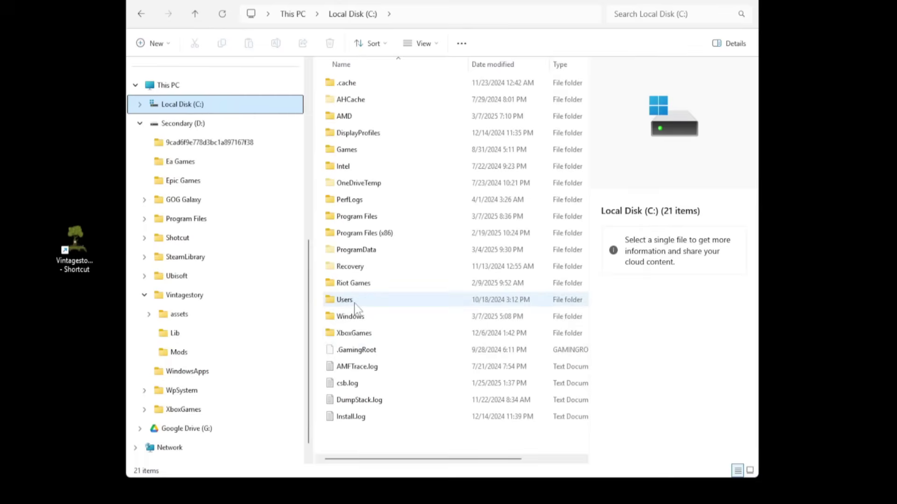
double_click(346, 300)
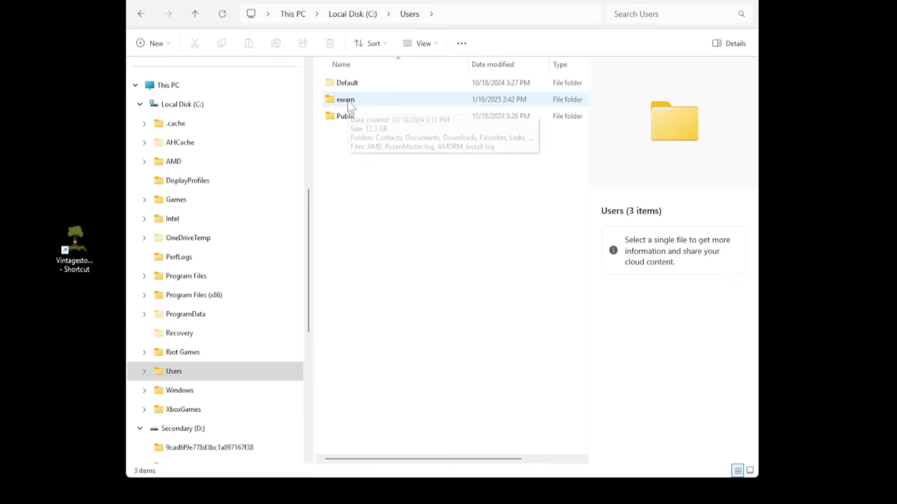
double_click(348, 100)
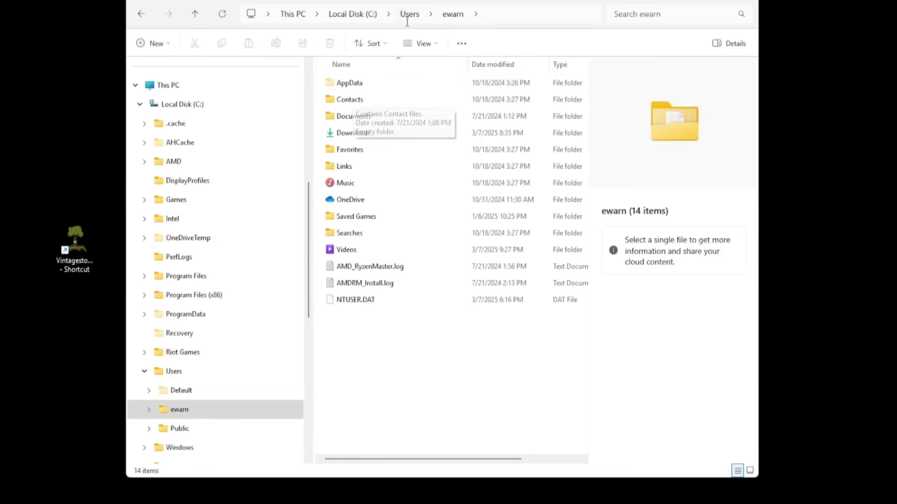
Turn on hidden items so AppData and NTUSER.DAT appear
click(435, 44)
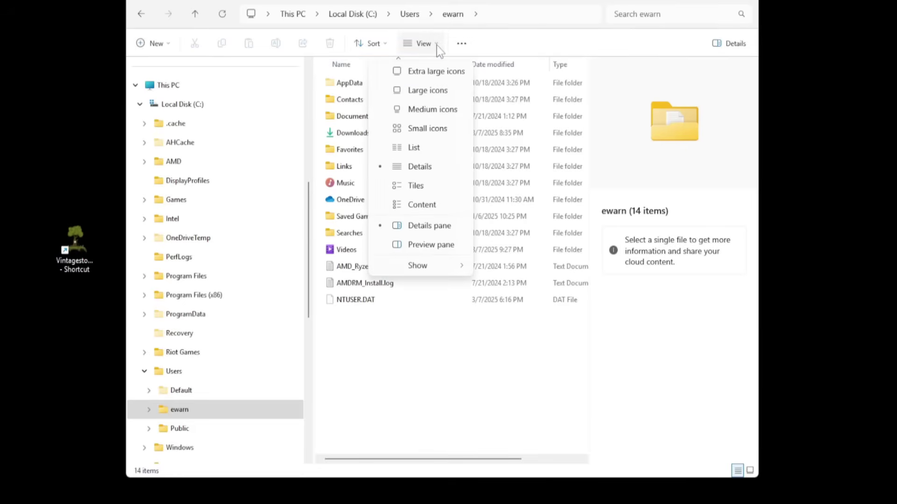
mouse_move(424, 264)
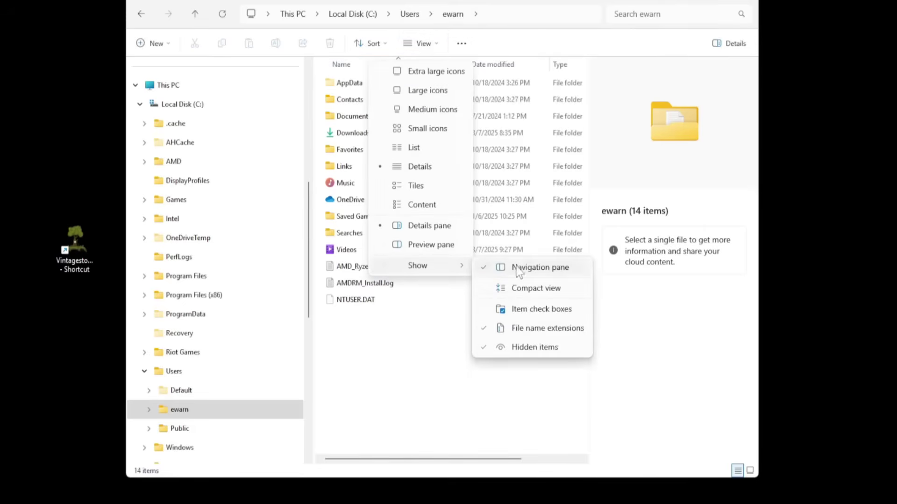
click(526, 350)
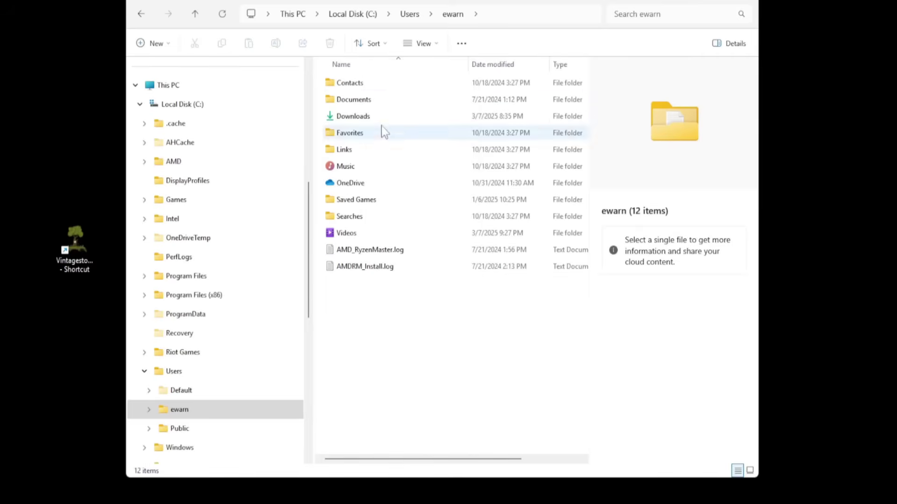
click(438, 41)
mouse_move(459, 268)
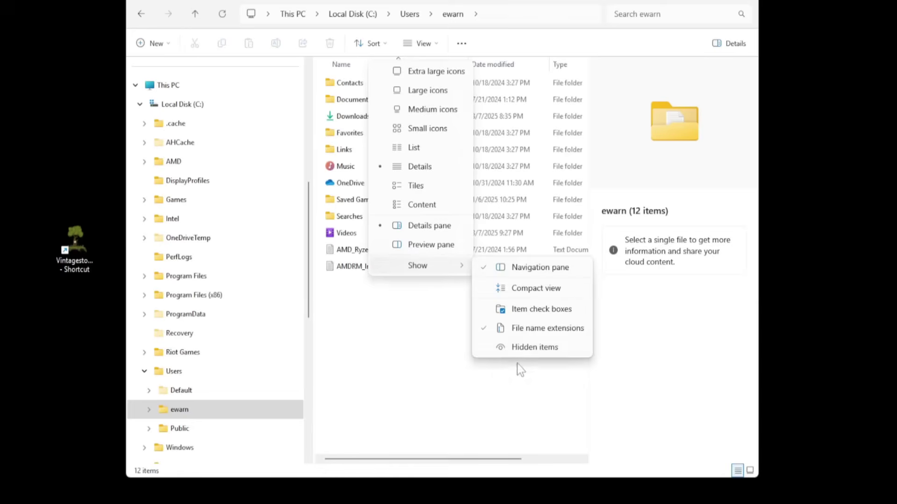
click(520, 347)
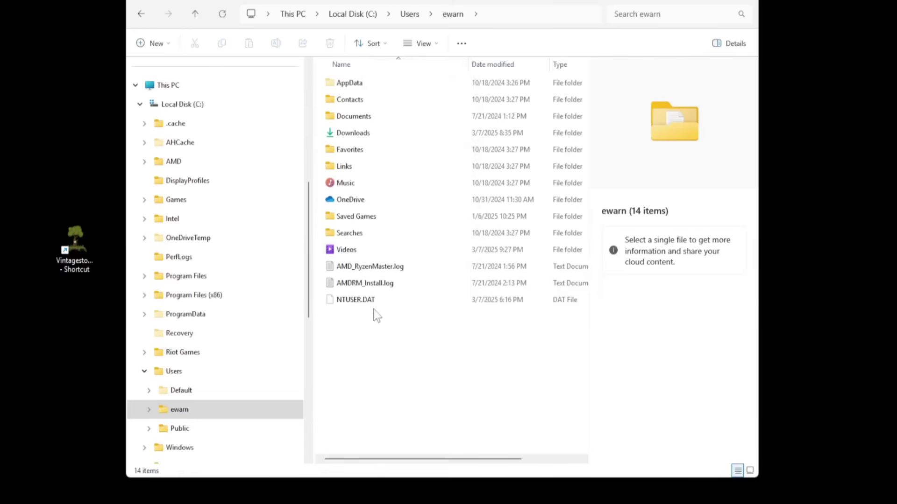
Go into AppData\Roaming\VintagestoryData and bring up the actions for serverconfig.json
double_click(346, 88)
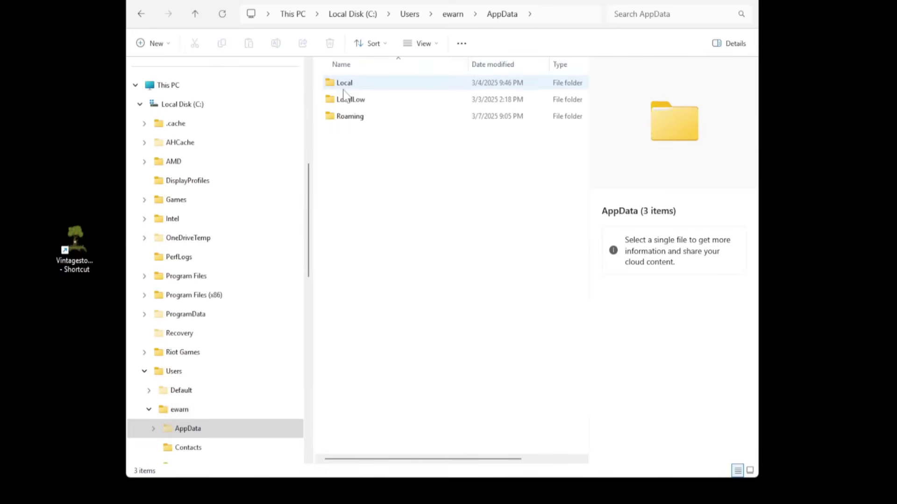
double_click(350, 117)
scroll(384, 350, down, 5)
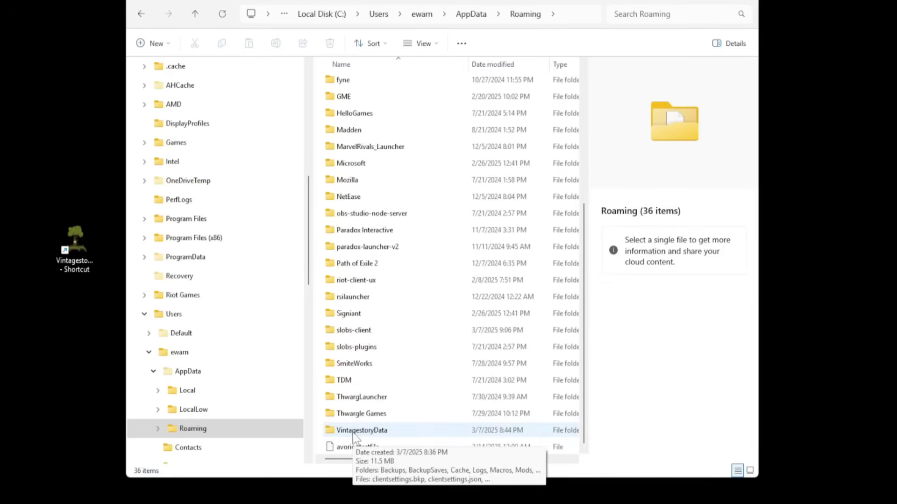
double_click(353, 430)
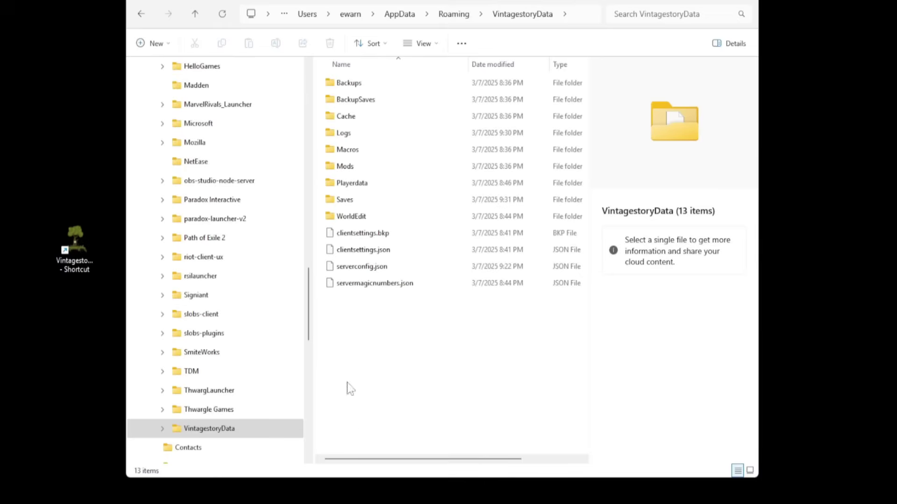
click(367, 268)
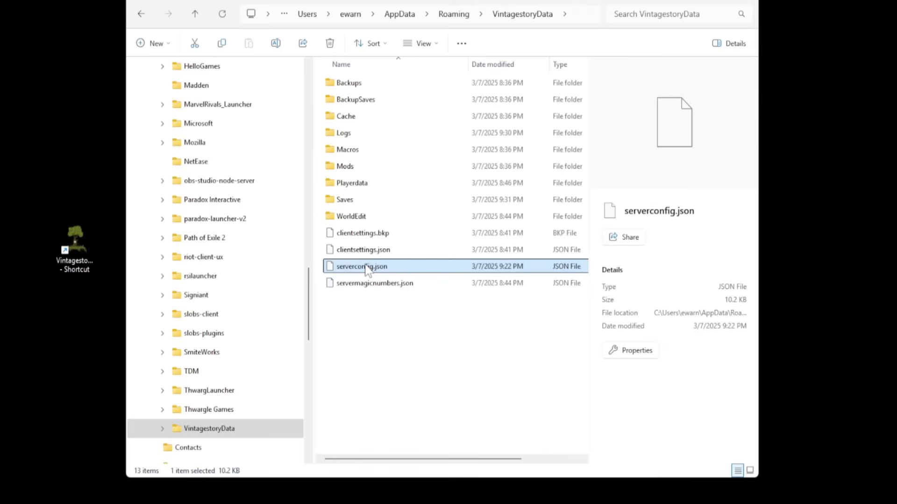
right_click(367, 270)
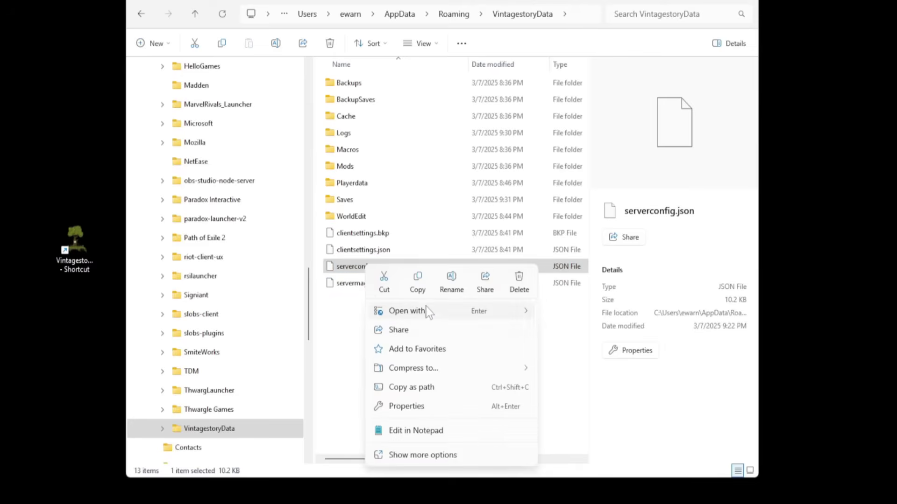
Open serverconfig.json in Notepad
mouse_move(426, 312)
click(578, 306)
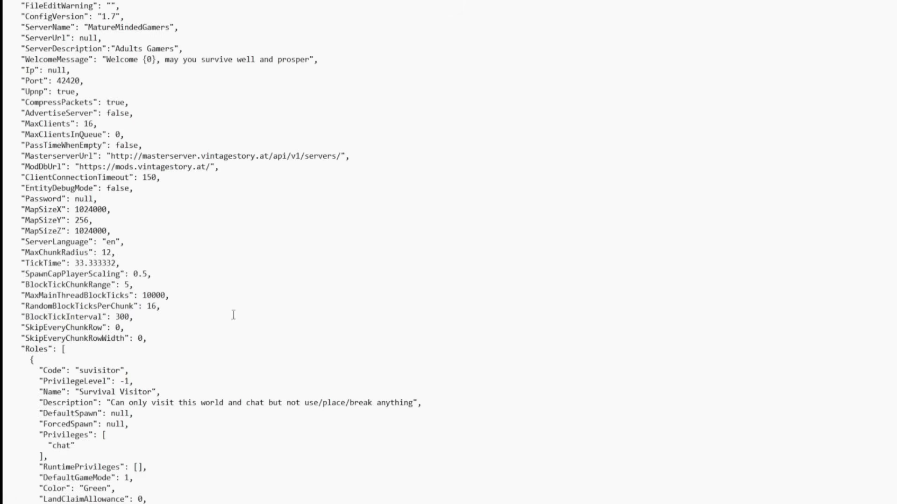
scroll(172, 284, down, 1)
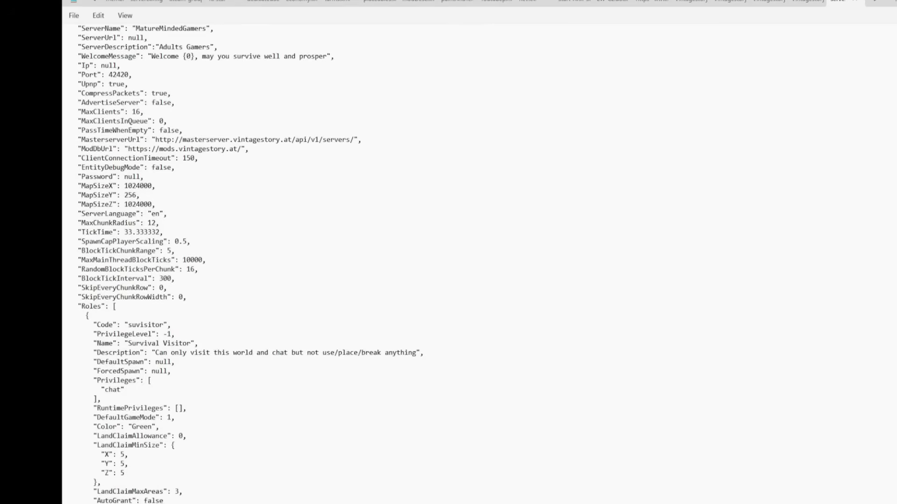
scroll(158, 190, up, 2)
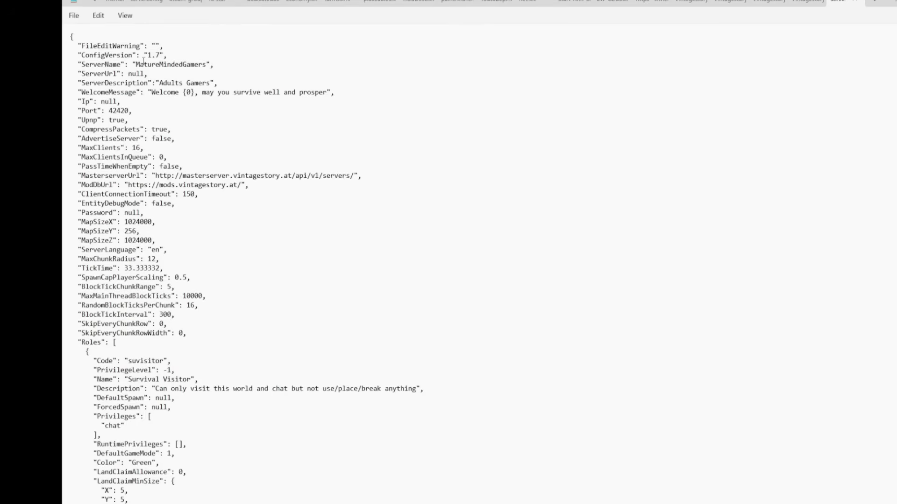
Highlight the ServerName MatureMindedGamers and ServerDescription Adults Gamers values
click(212, 77)
drag(206, 64, 139, 64)
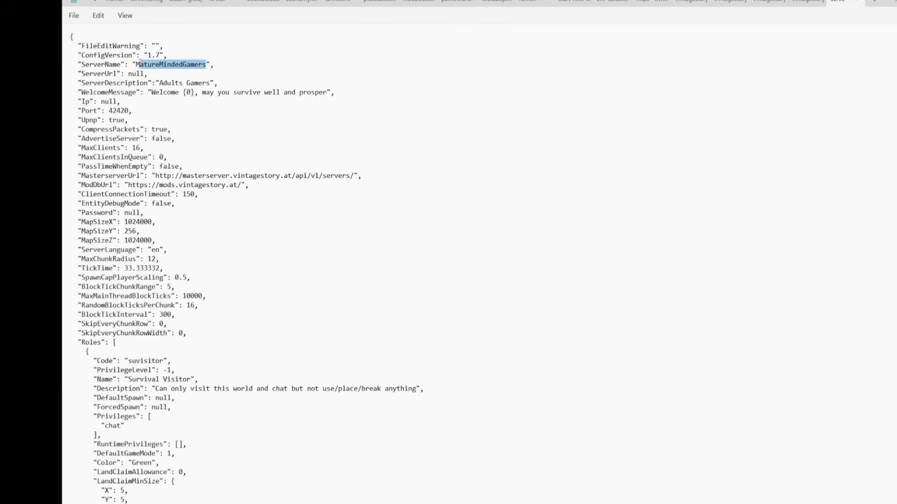
click(133, 64)
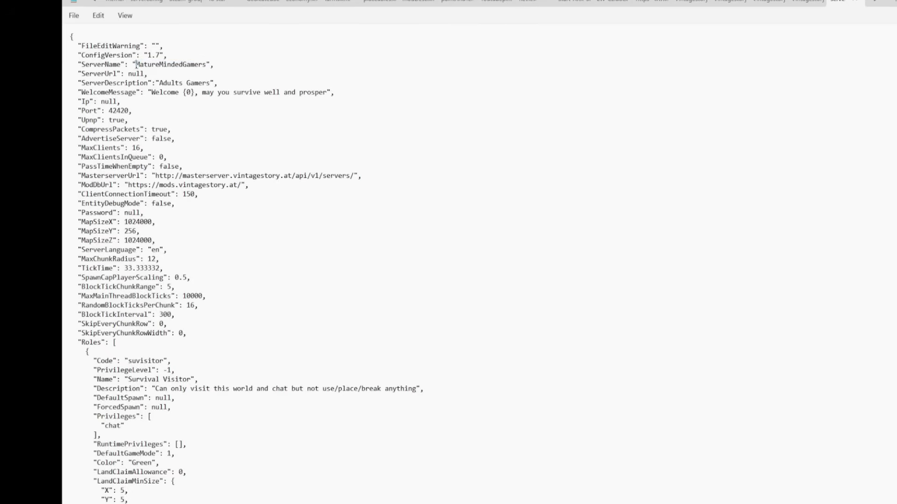
drag(210, 64, 136, 68)
click(187, 57)
drag(215, 83, 156, 84)
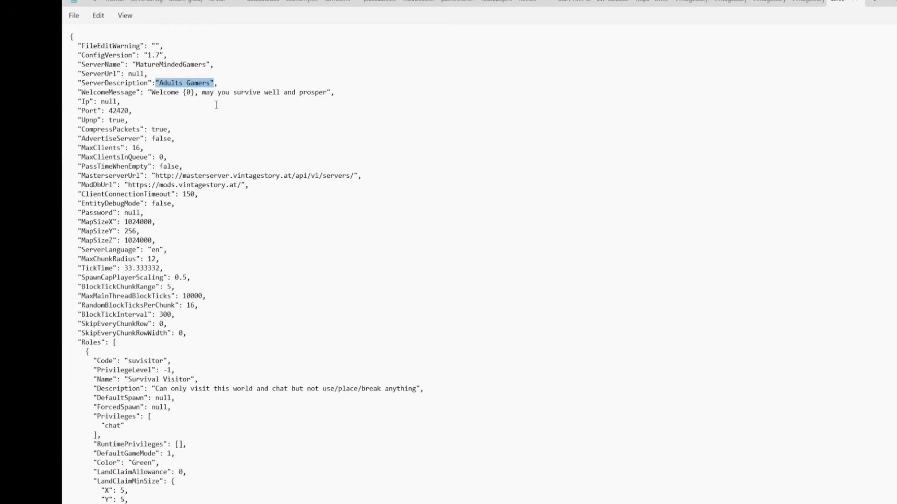
click(156, 103)
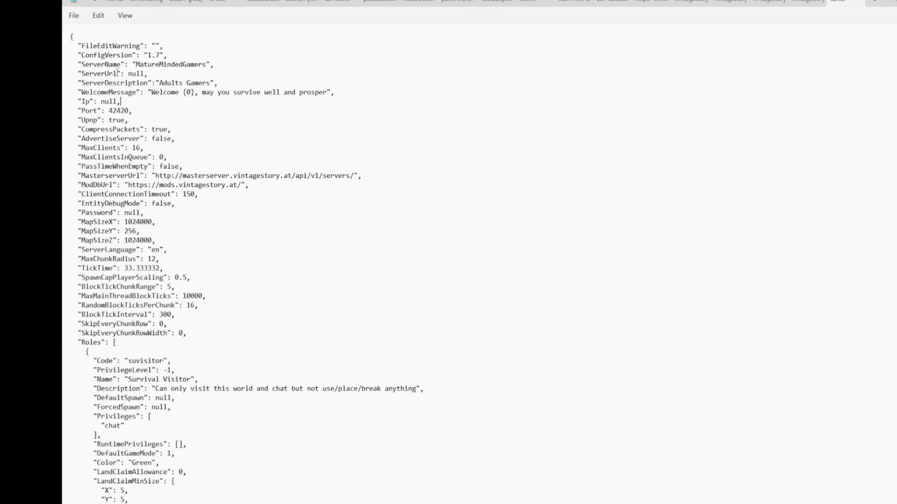
Scroll down through the config's role definitions and back up slightly
scroll(173, 304, down, 1)
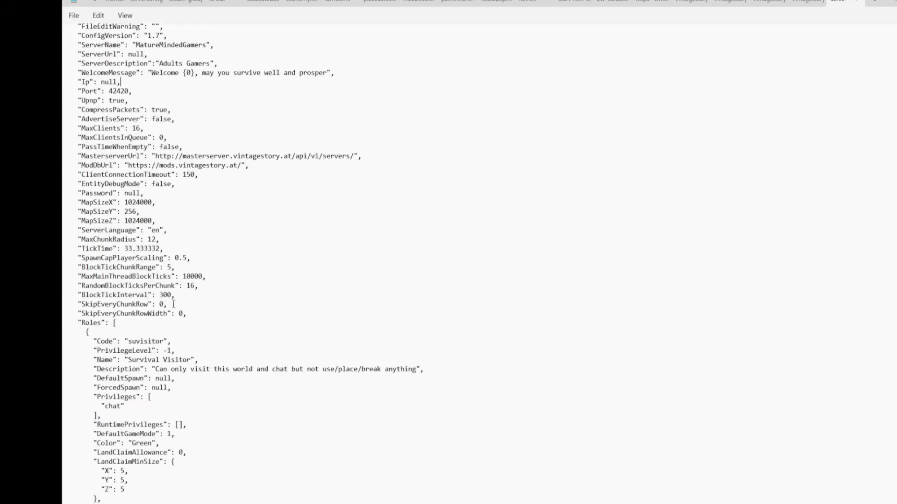
scroll(174, 309, down, 4)
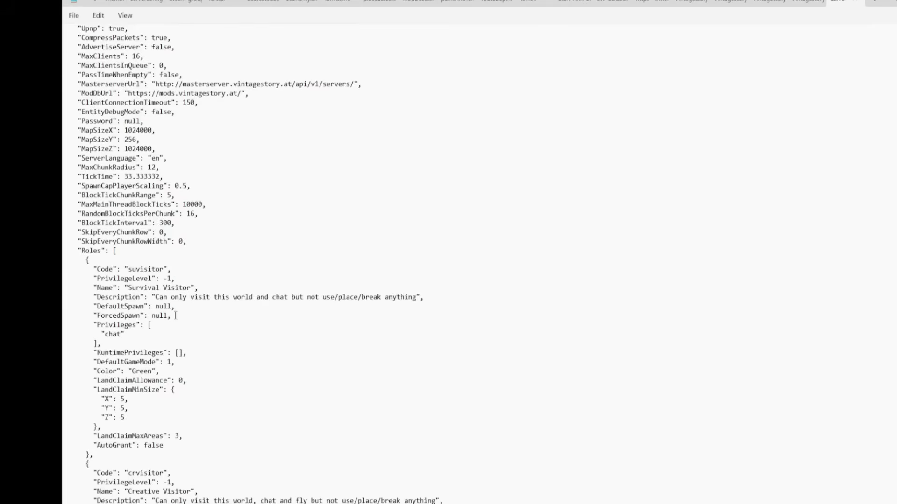
scroll(175, 315, down, 1)
scroll(176, 316, down, 2)
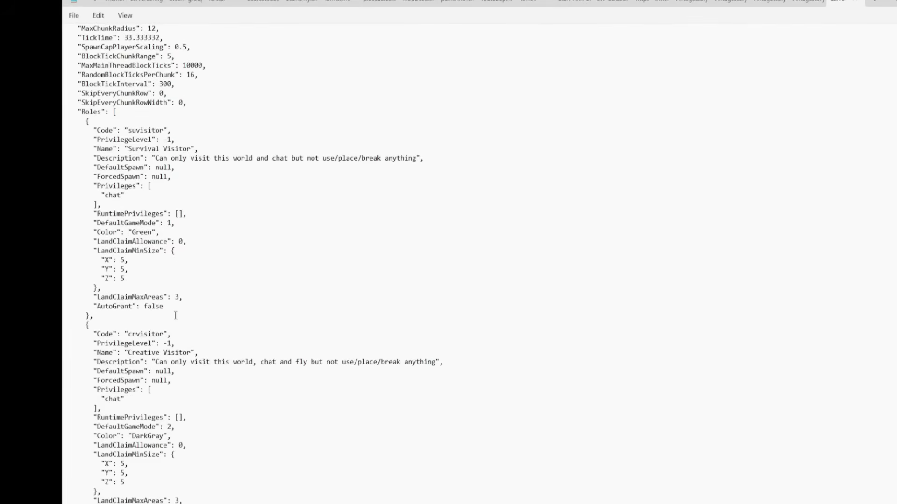
scroll(176, 316, down, 6)
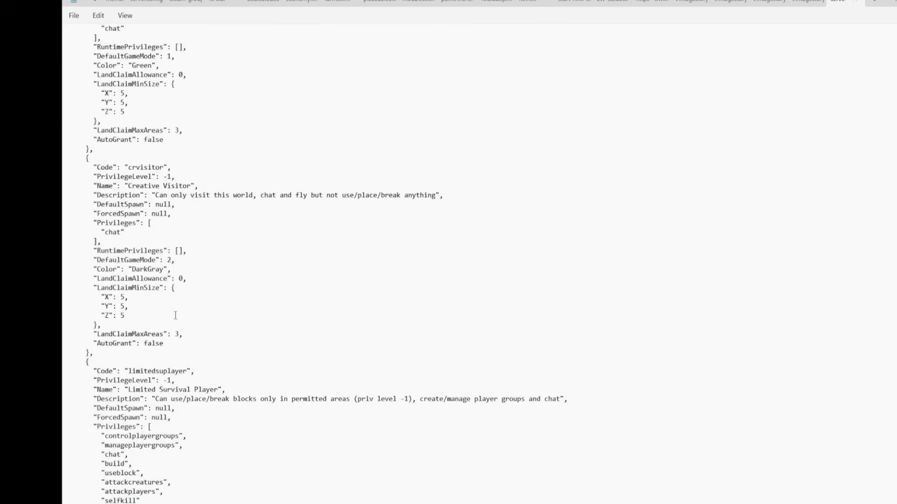
scroll(218, 465, down, 17)
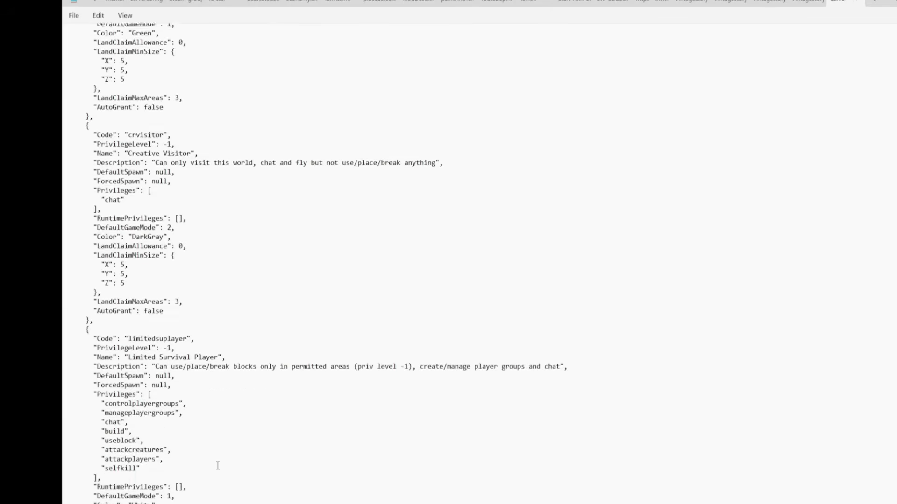
scroll(217, 465, up, 20)
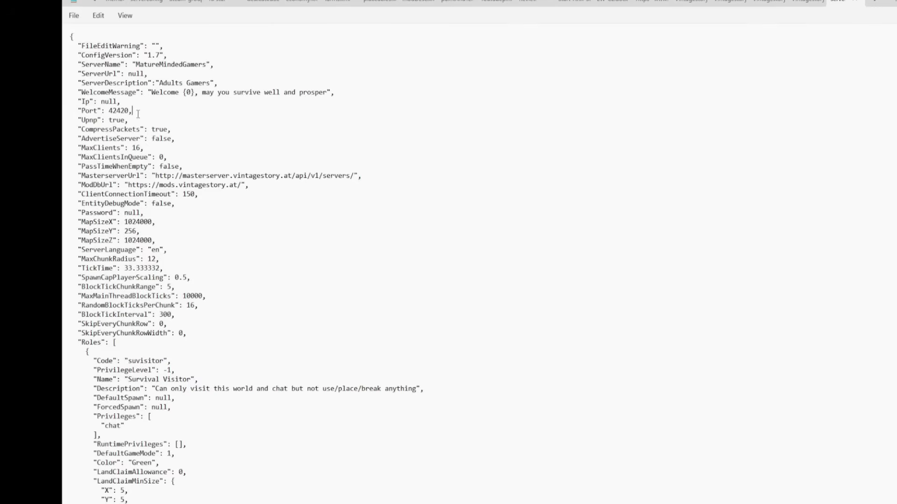
Point out Port 42420, then replace the Password null with a quoted server password
drag(134, 111, 70, 115)
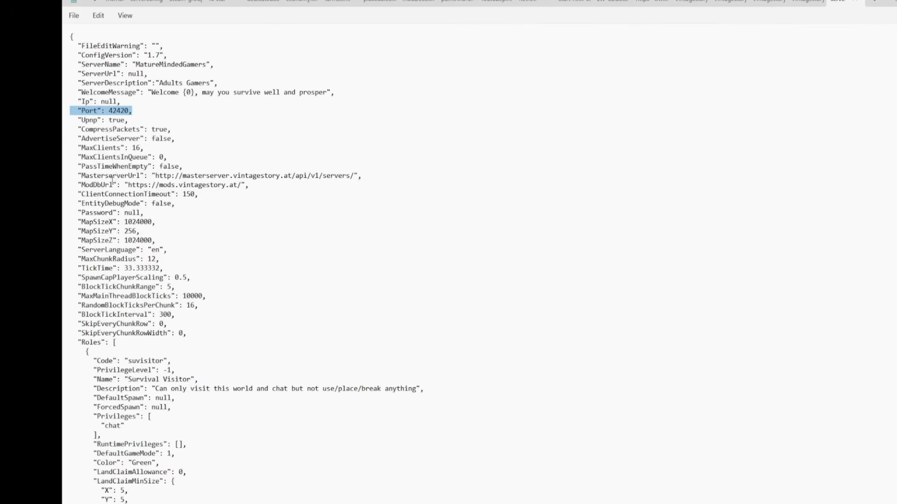
click(125, 166)
drag(145, 214, 70, 213)
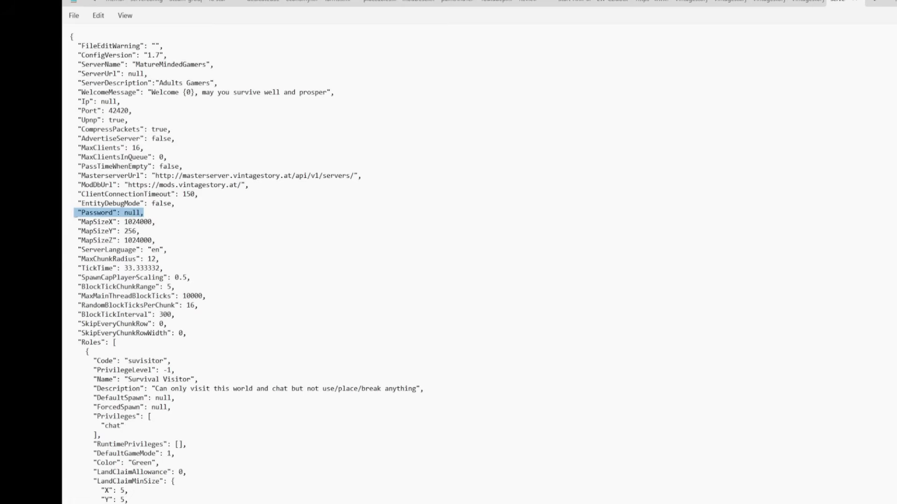
click(140, 213)
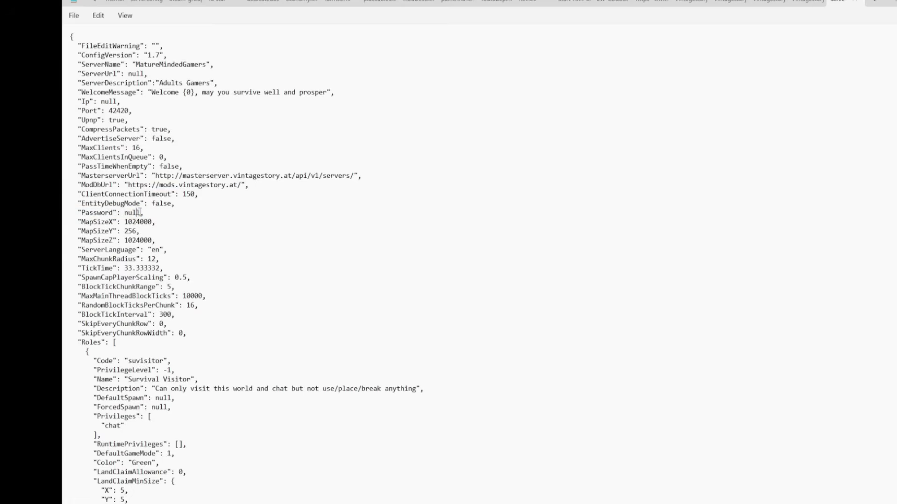
drag(140, 213, 125, 218)
click(160, 227)
drag(140, 213, 127, 217)
Save the edited Vintage Story server config and close Notepad
click(74, 15)
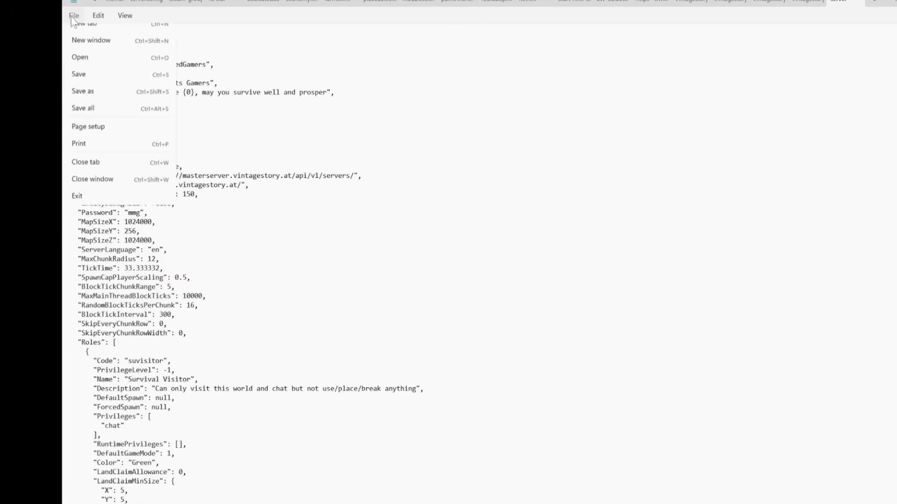
click(82, 85)
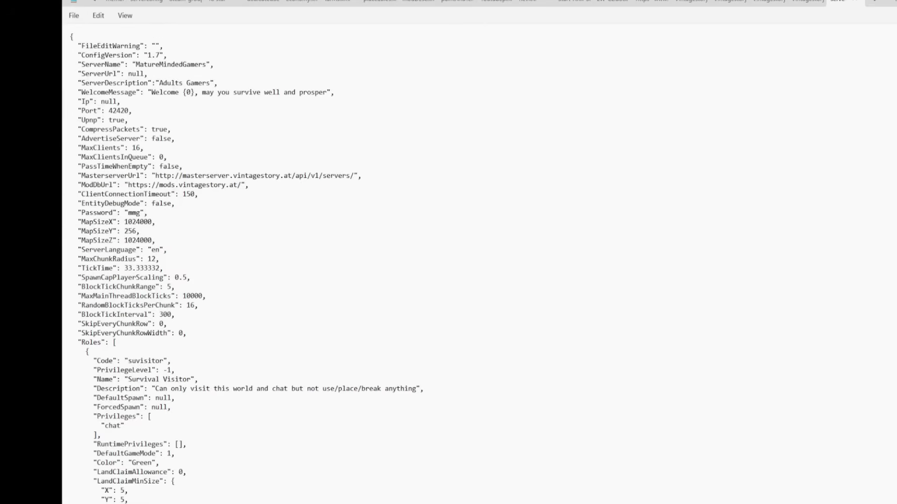
key(alt+F4)
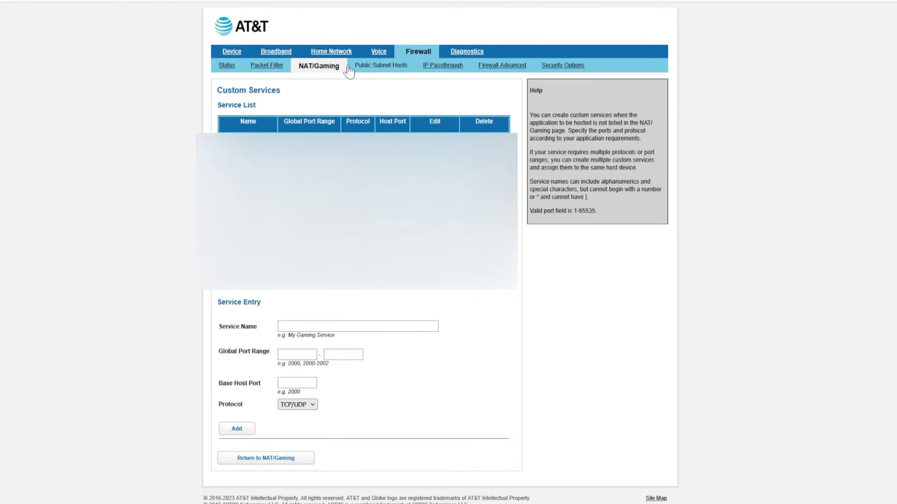
Enter 'VStory' as the new custom service name
click(306, 329)
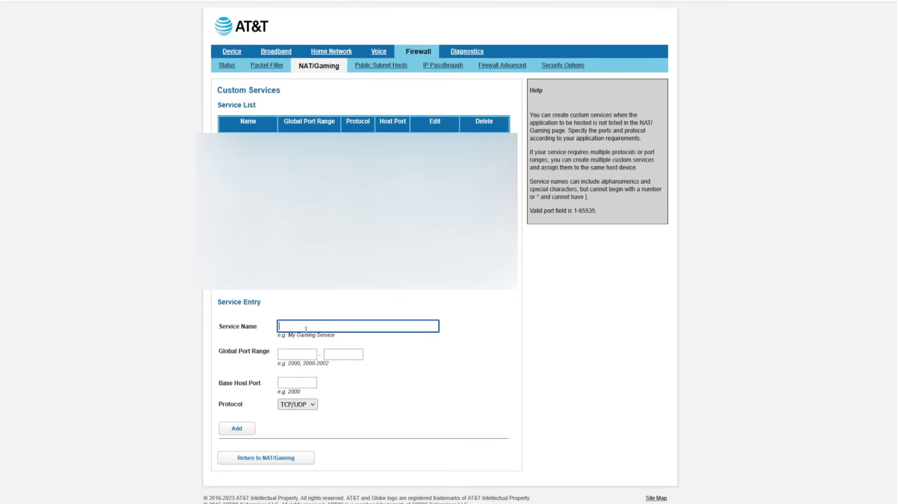
click(305, 331)
click(295, 327)
text(VStory)
click(297, 362)
Set the global port range to 42420–42420 and the base host port to 42420
click(293, 353)
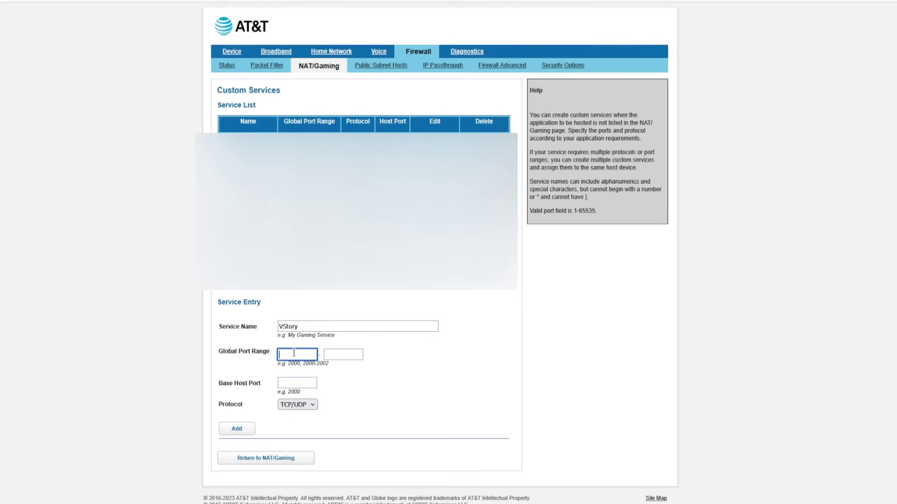
text(42420)
key(Tab)
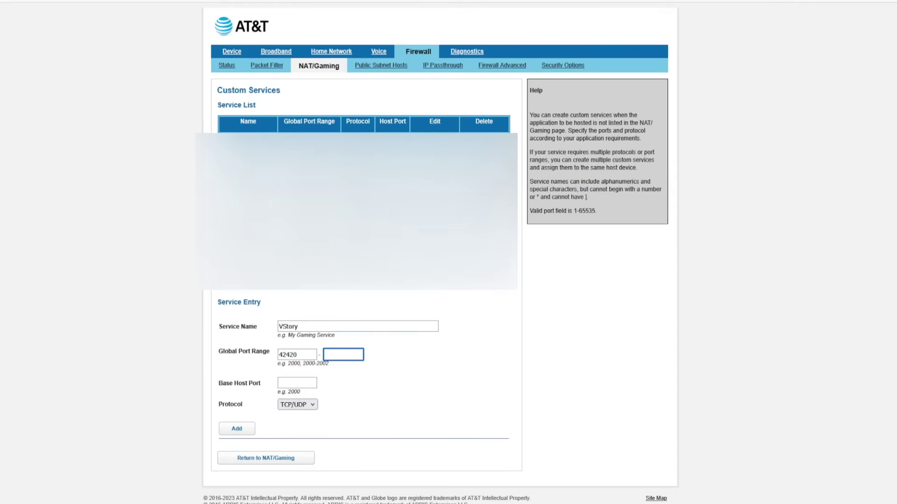
text(42420)
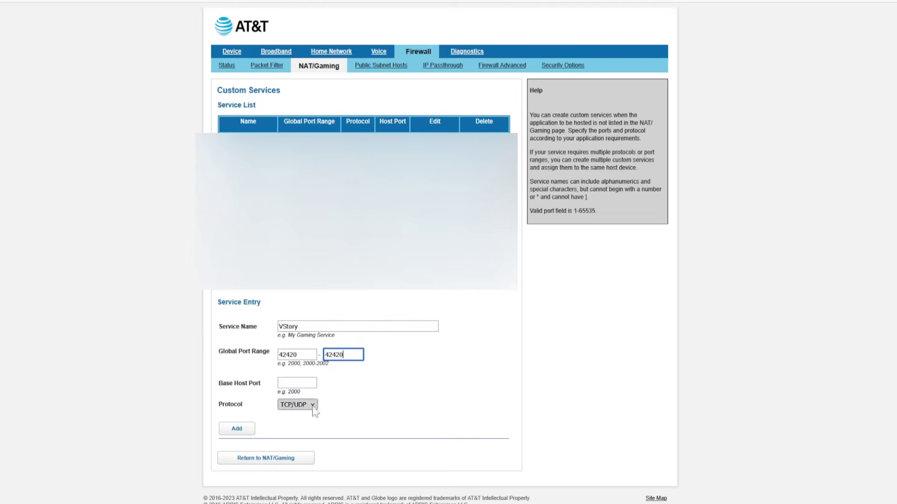
click(341, 378)
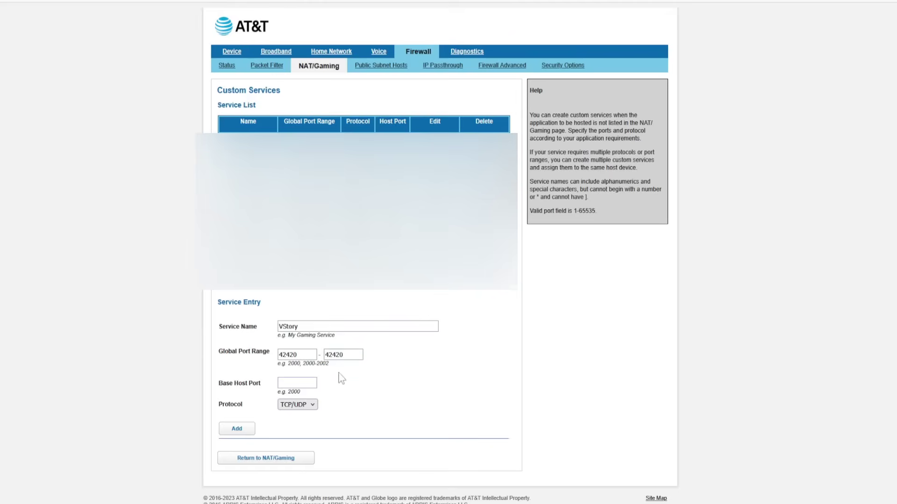
click(296, 386)
text(42420)
Keep TCP/UDP as the protocol and add the VStory custom service
click(310, 406)
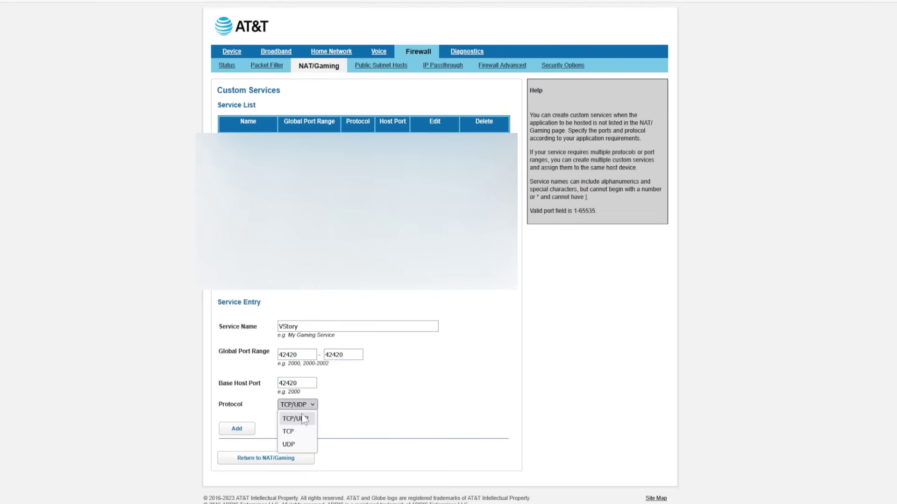
click(304, 419)
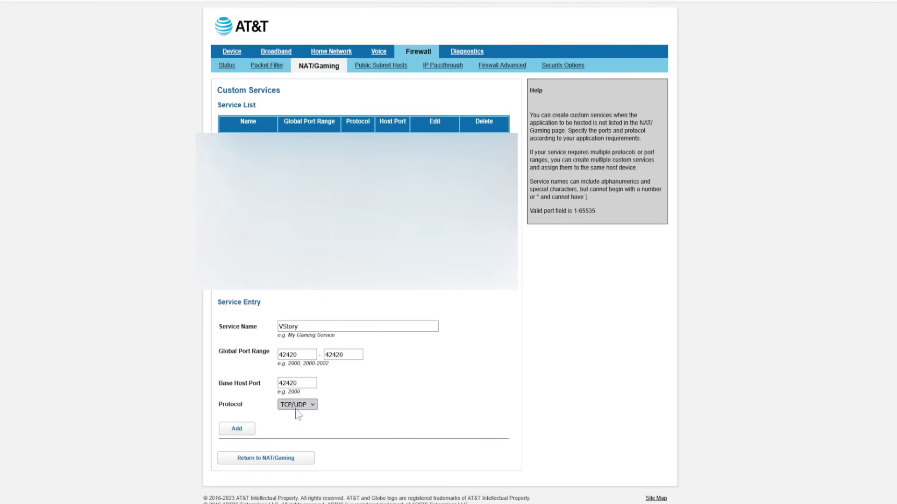
click(239, 430)
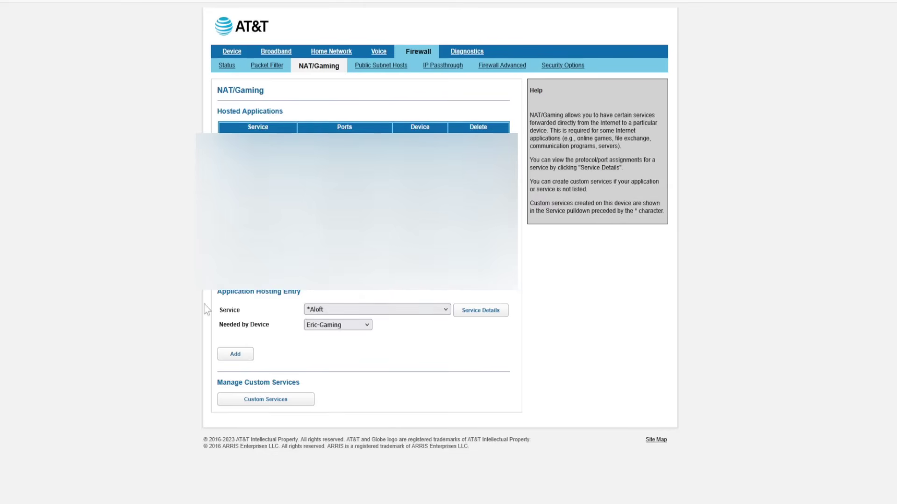
Select the VStory service and add it as a hosted application for the gaming PC
click(369, 309)
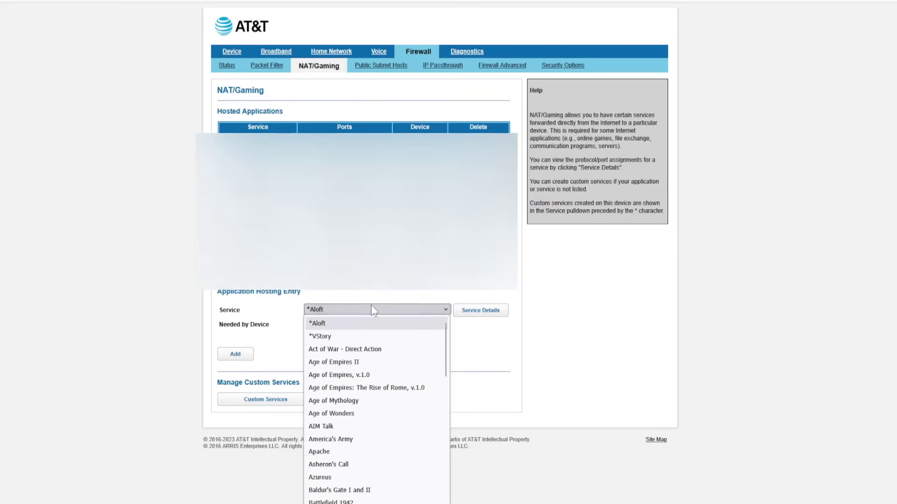
scroll(333, 500, down, 15)
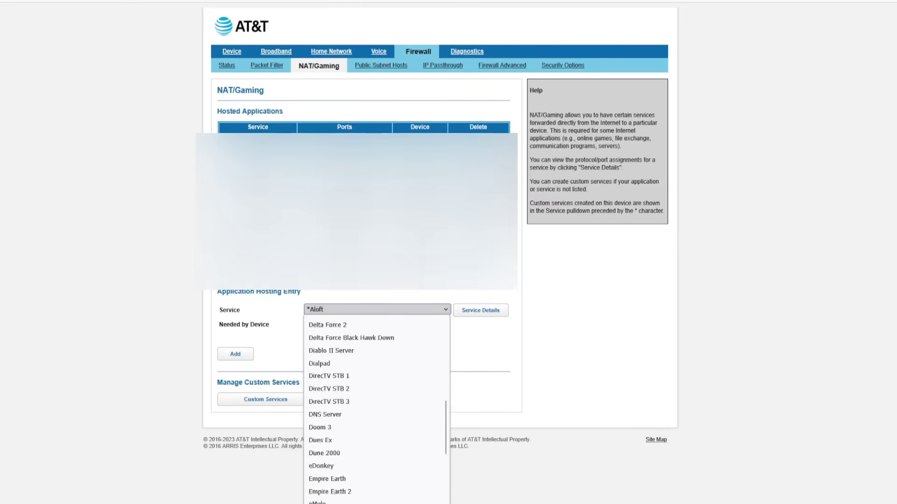
scroll(333, 499, up, 6)
scroll(333, 499, up, 9)
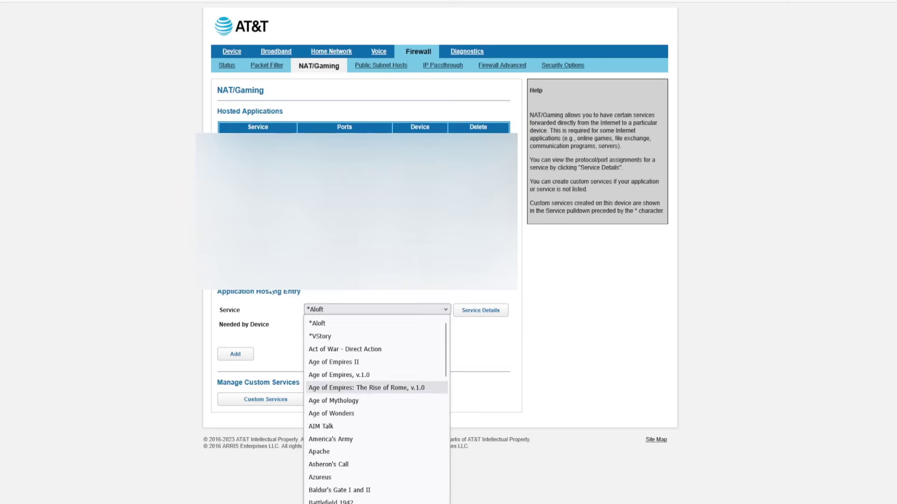
click(320, 337)
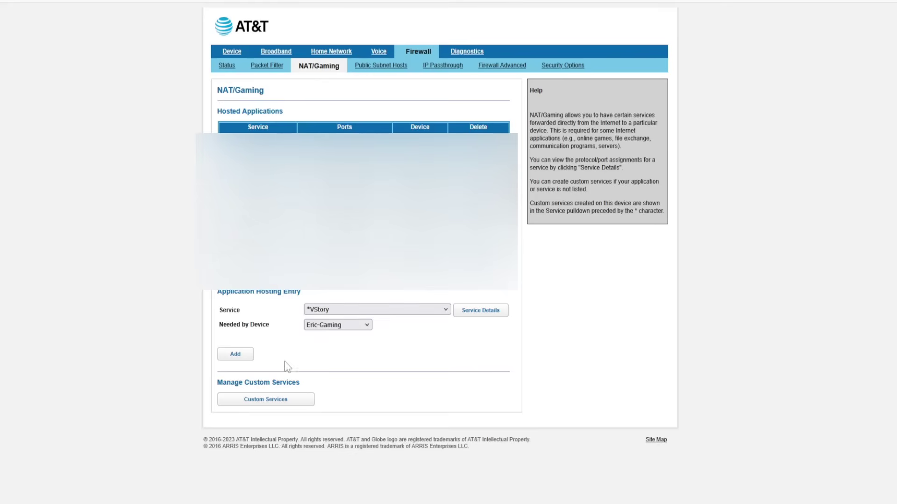
click(233, 355)
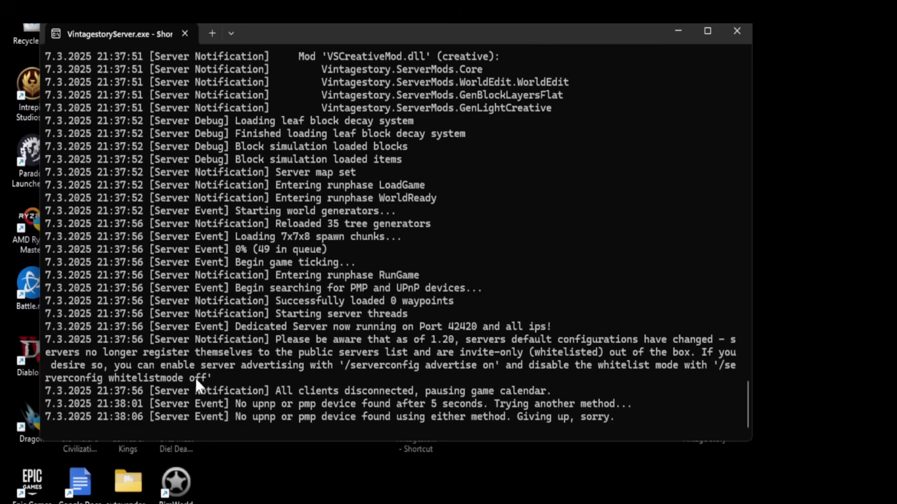
Run /serverconfig advertise on in the VintagestoryServer console
text(/serverconfig adv)
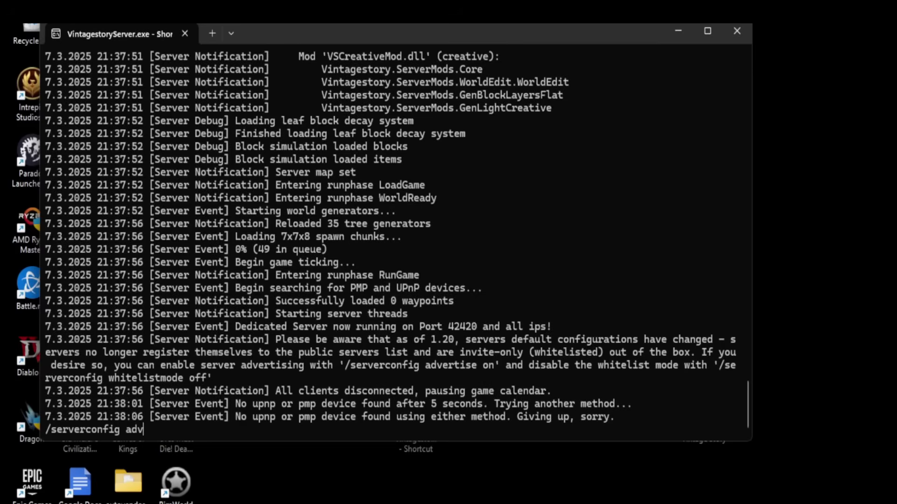
text(ertise on)
key(Return)
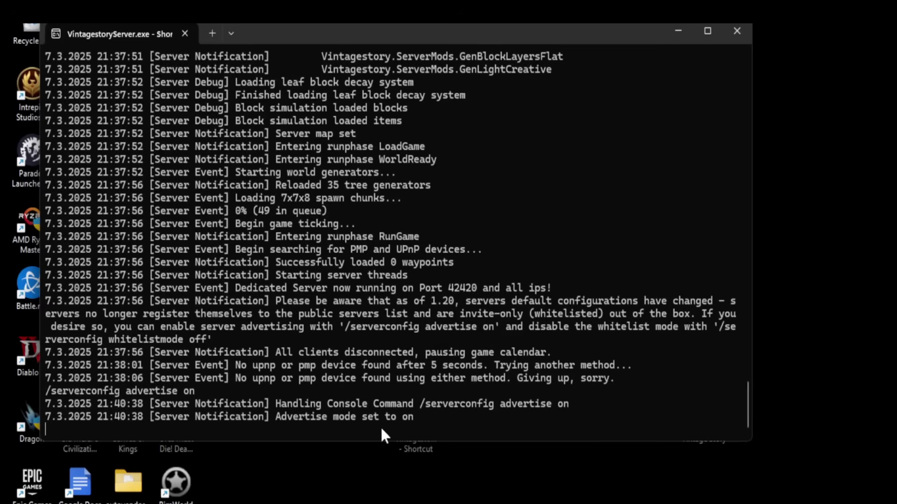